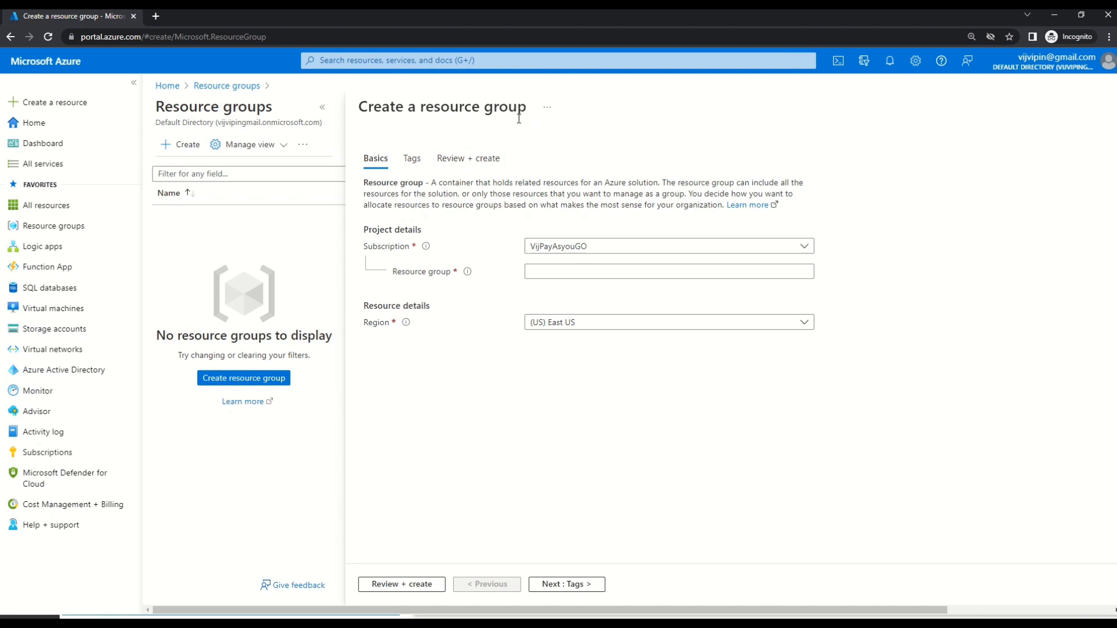
Fill in the new resource group's basics: subscription VijPayAsyouGO, name techrg, and region (US) East US.
{"action": "left_click", "coordinate": [613, 255]}
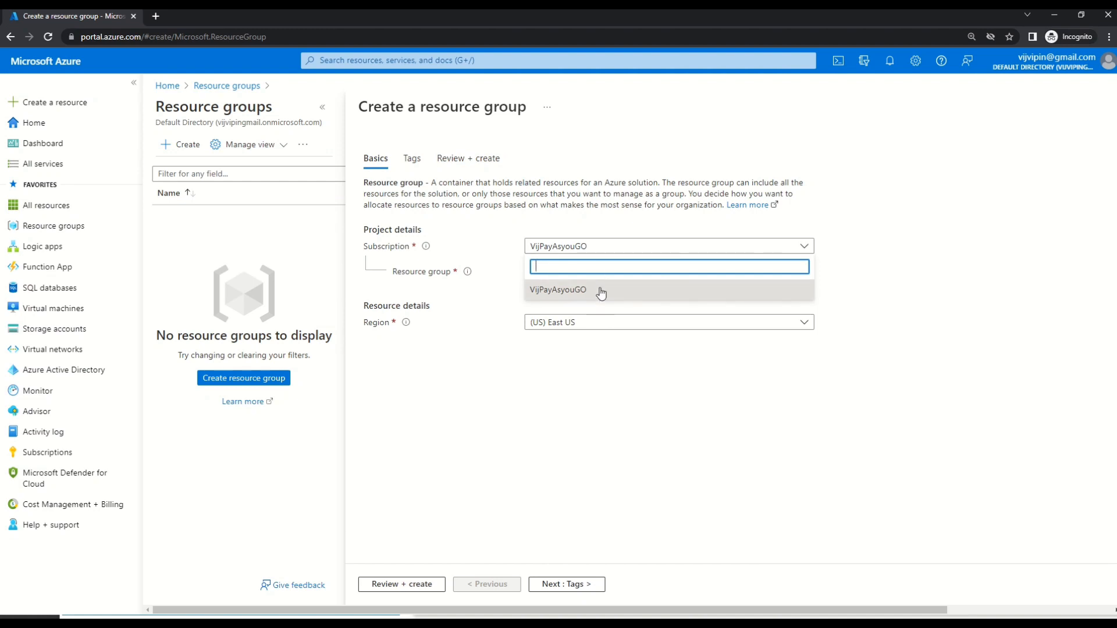
{"action": "left_click", "coordinate": [911, 247]}
{"action": "left_click", "coordinate": [732, 275]}
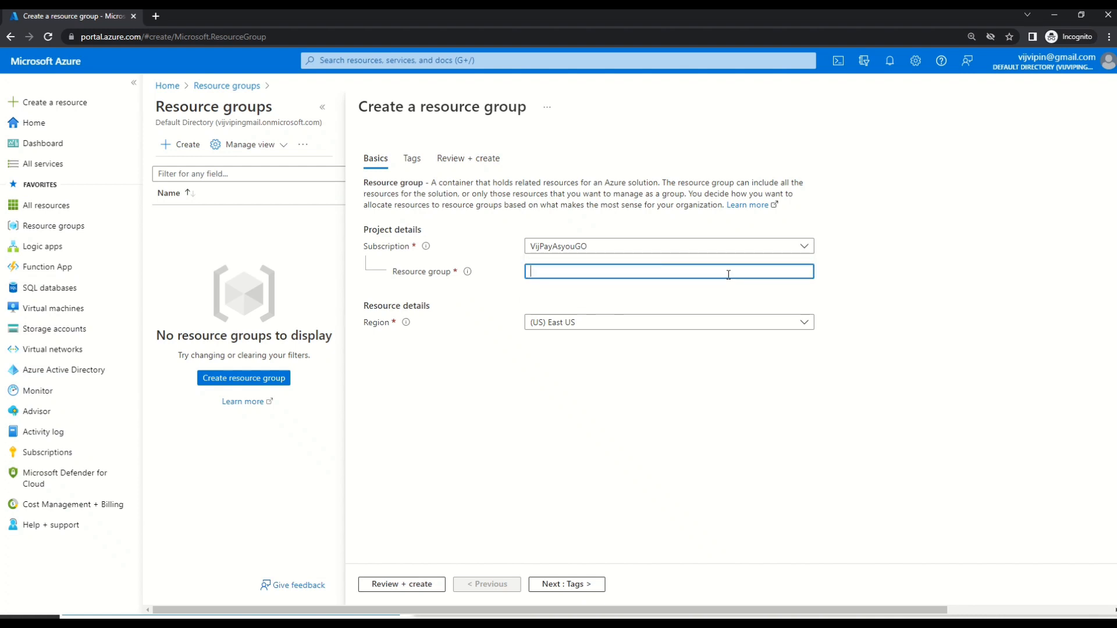
{"action": "type", "text": "techrg"}
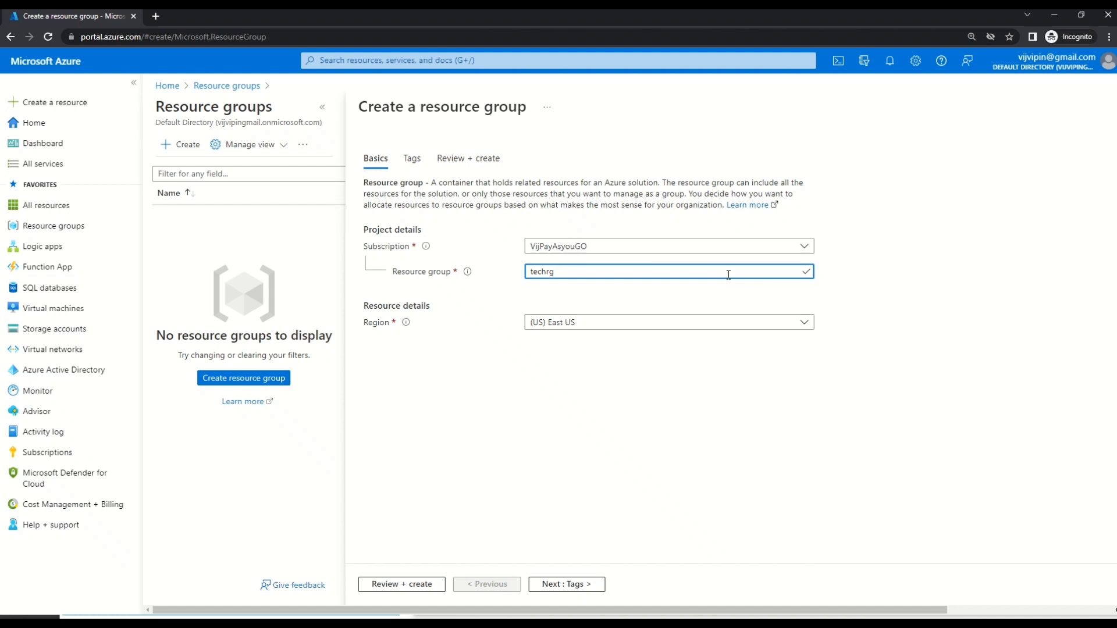
{"action": "left_click", "coordinate": [577, 326]}
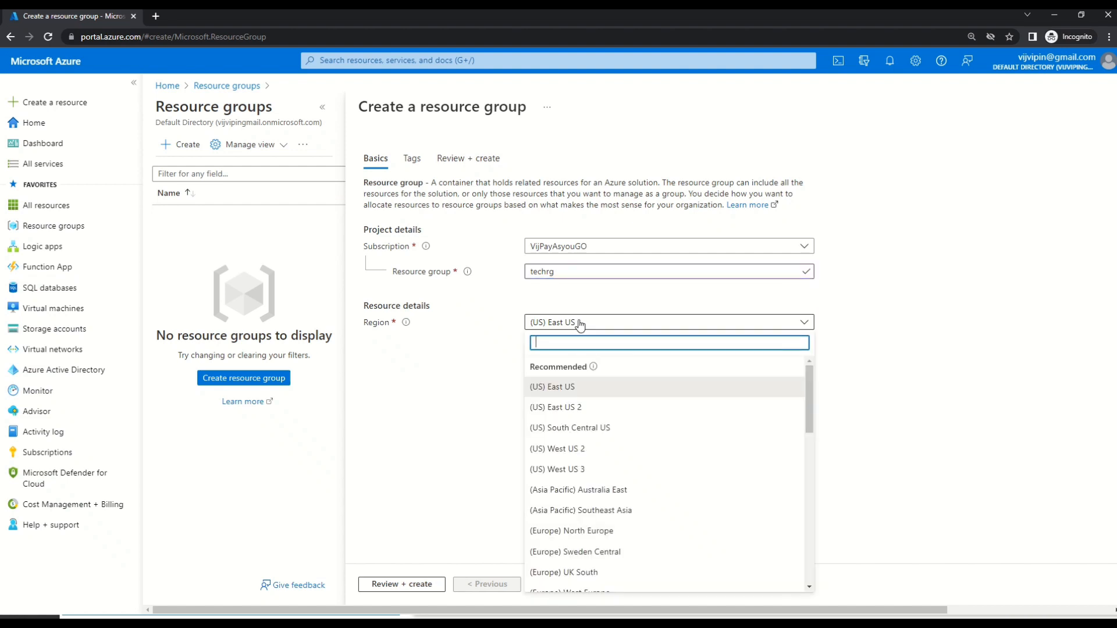
{"action": "left_click", "coordinate": [577, 324]}
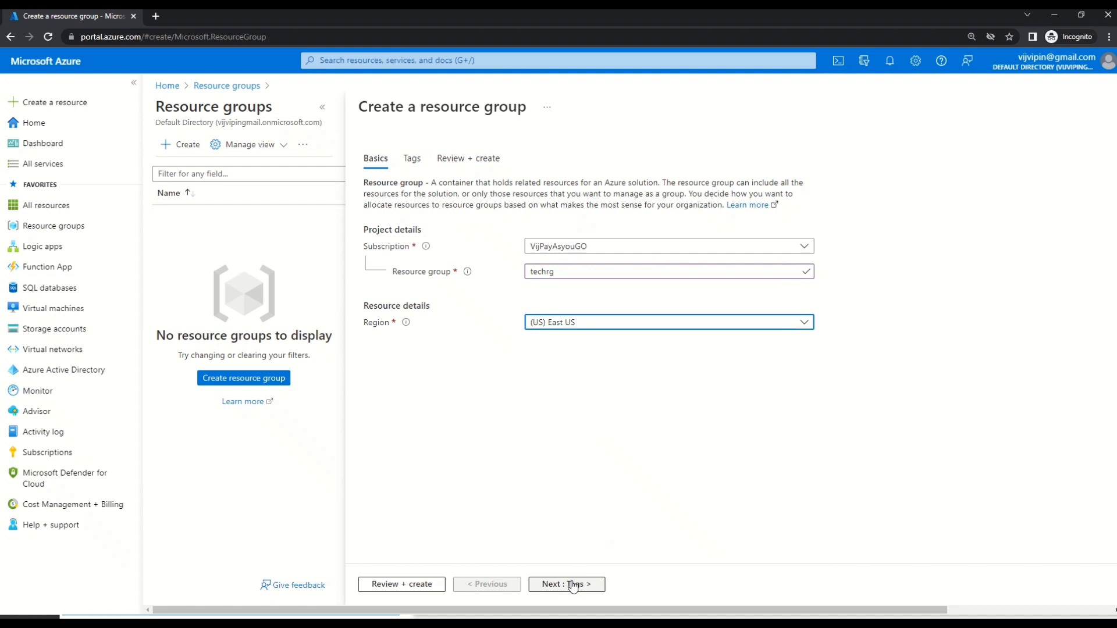
Create the techrg resource group without any tags and open its overview.
{"action": "left_click", "coordinate": [573, 585]}
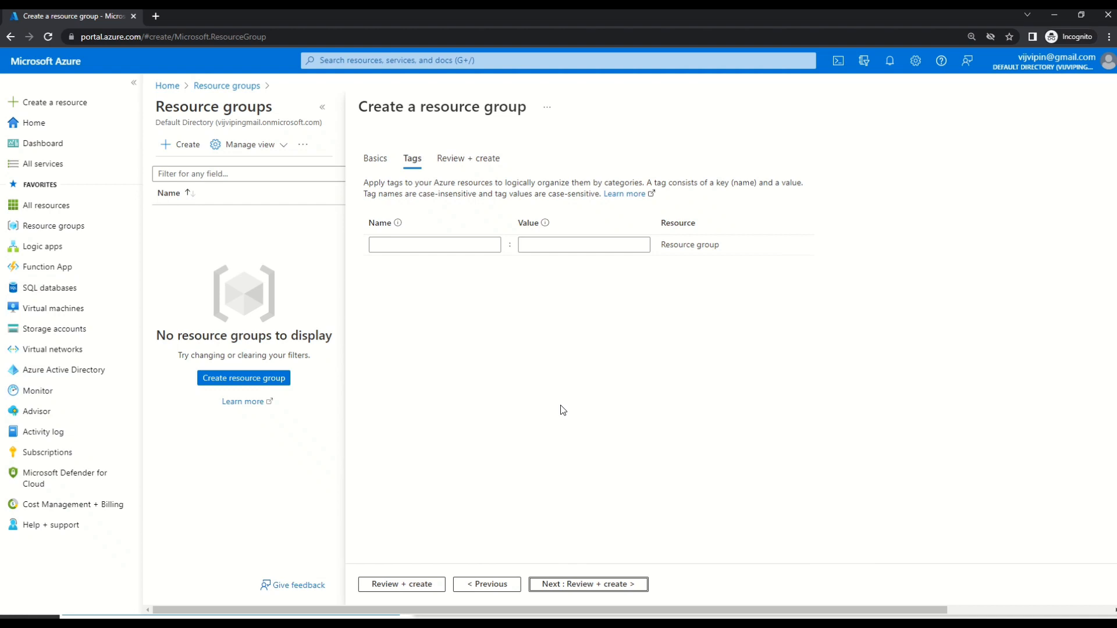
{"action": "left_click", "coordinate": [593, 583]}
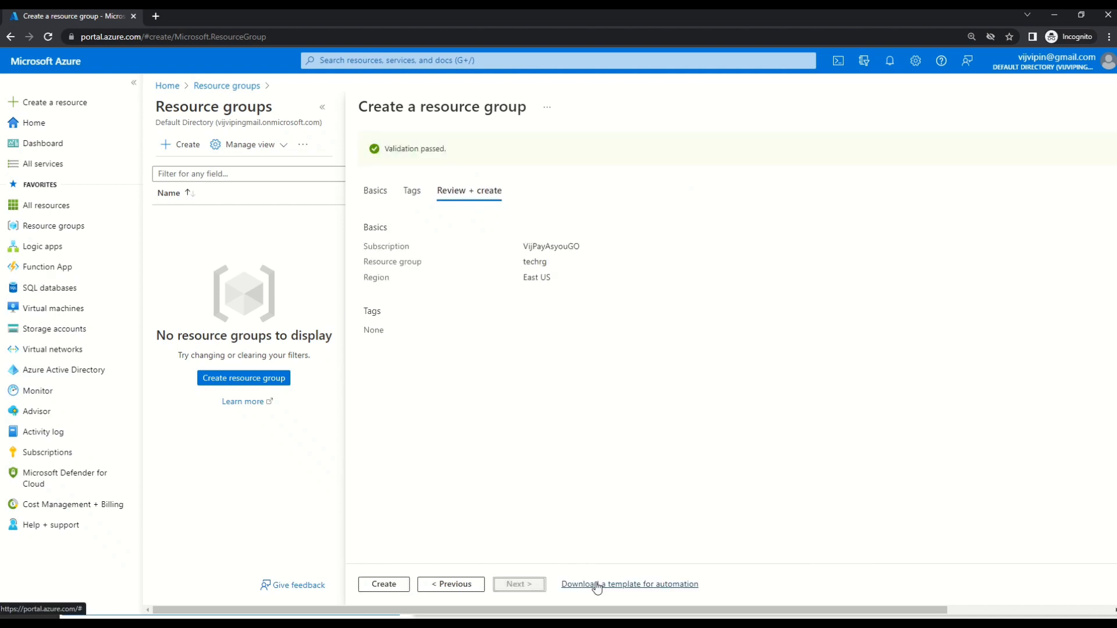
{"action": "left_click", "coordinate": [398, 589]}
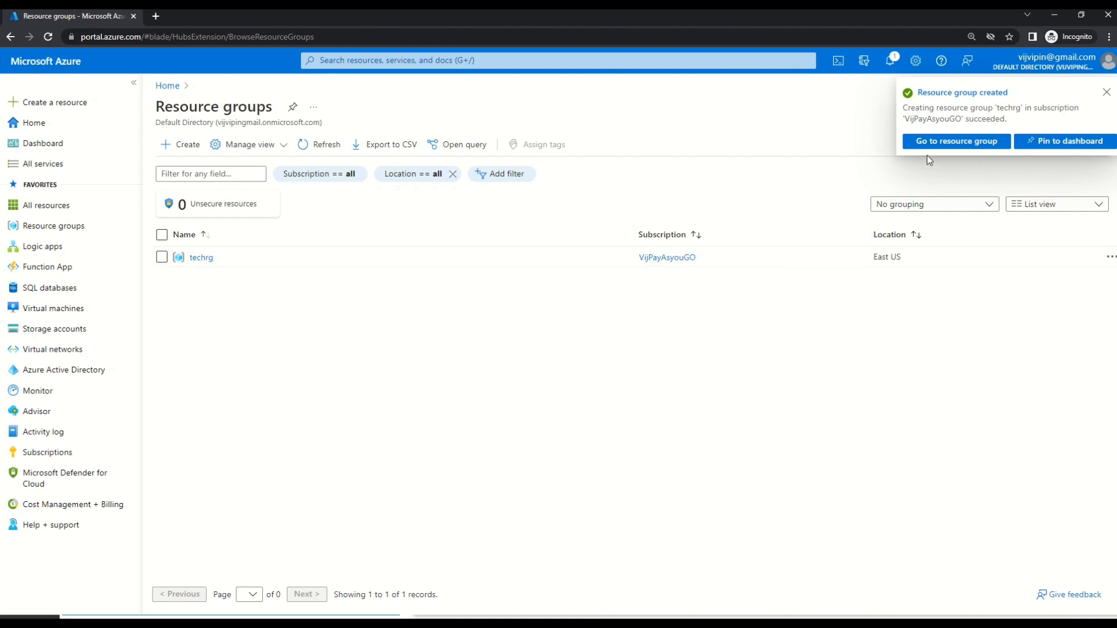
{"action": "left_click", "coordinate": [201, 257]}
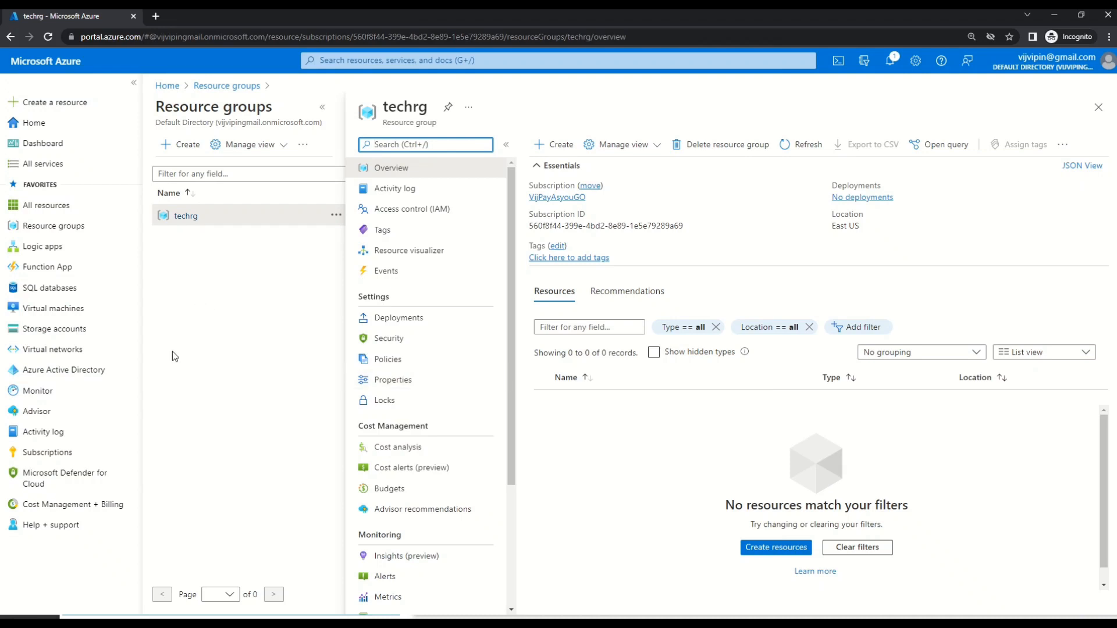
Start creating a storage account under subscription VijPayAsyouGO with techrg as its existing resource group.
{"action": "left_click", "coordinate": [82, 328]}
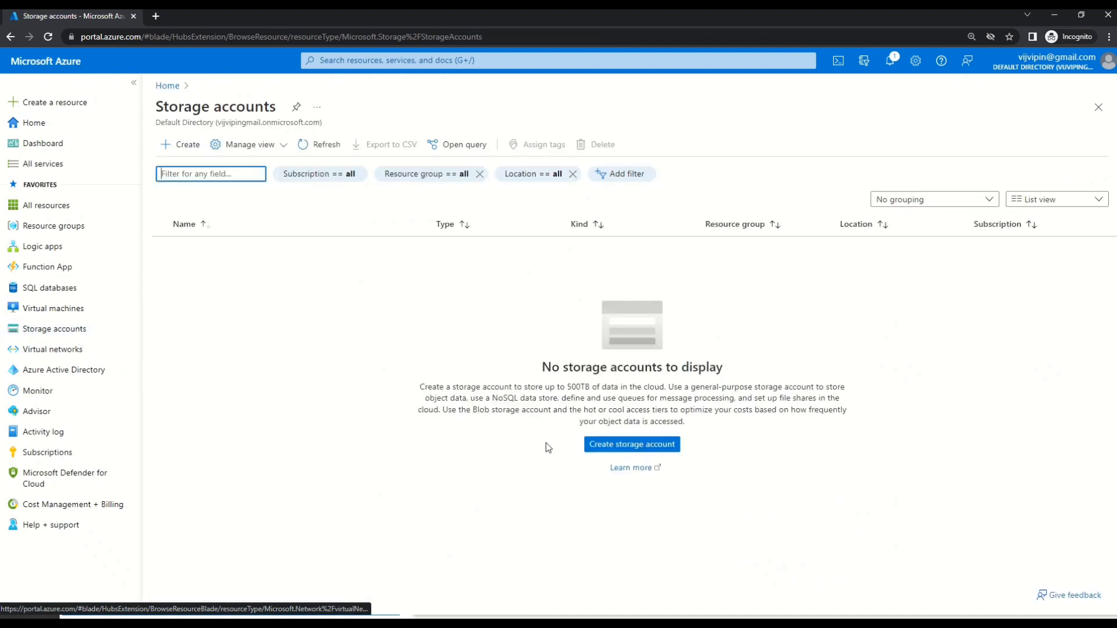
{"action": "left_click", "coordinate": [193, 153]}
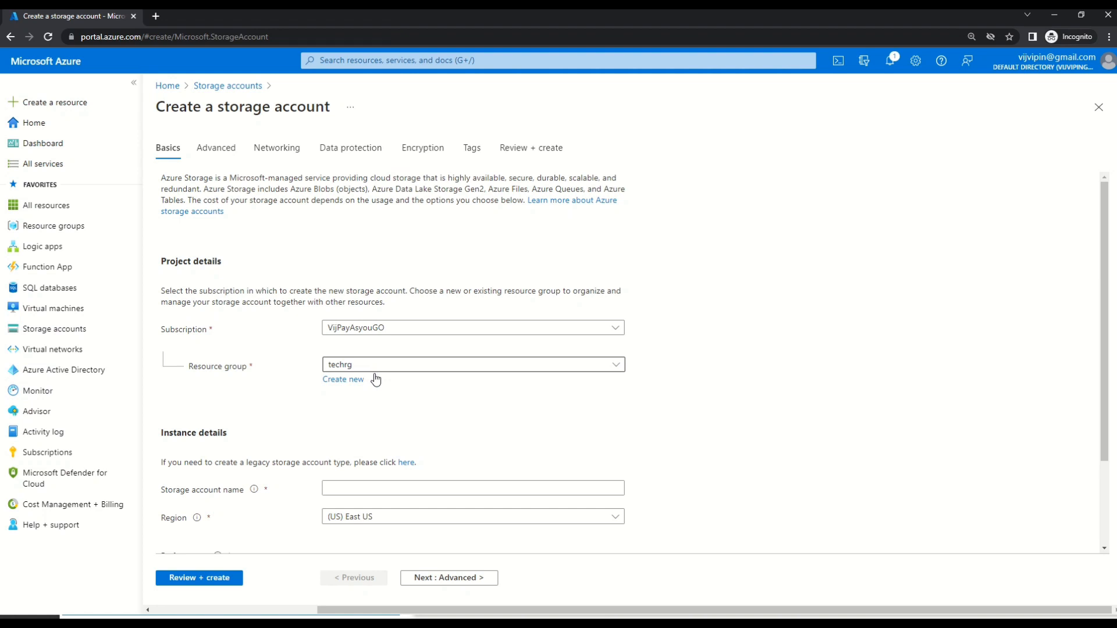
{"action": "left_click", "coordinate": [617, 367]}
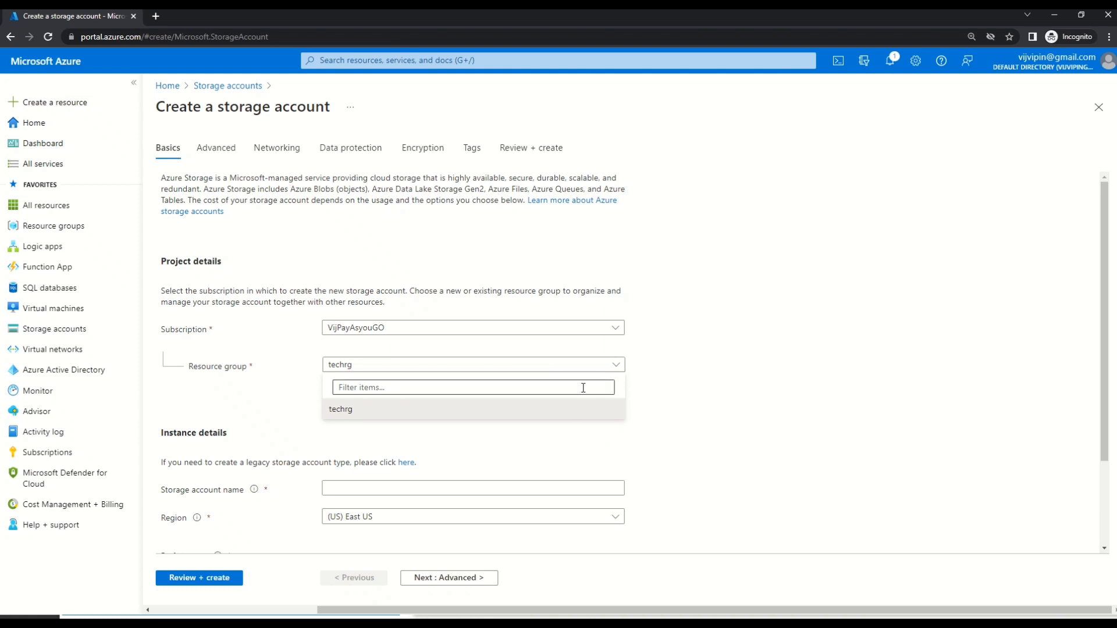
{"action": "left_click", "coordinate": [656, 401]}
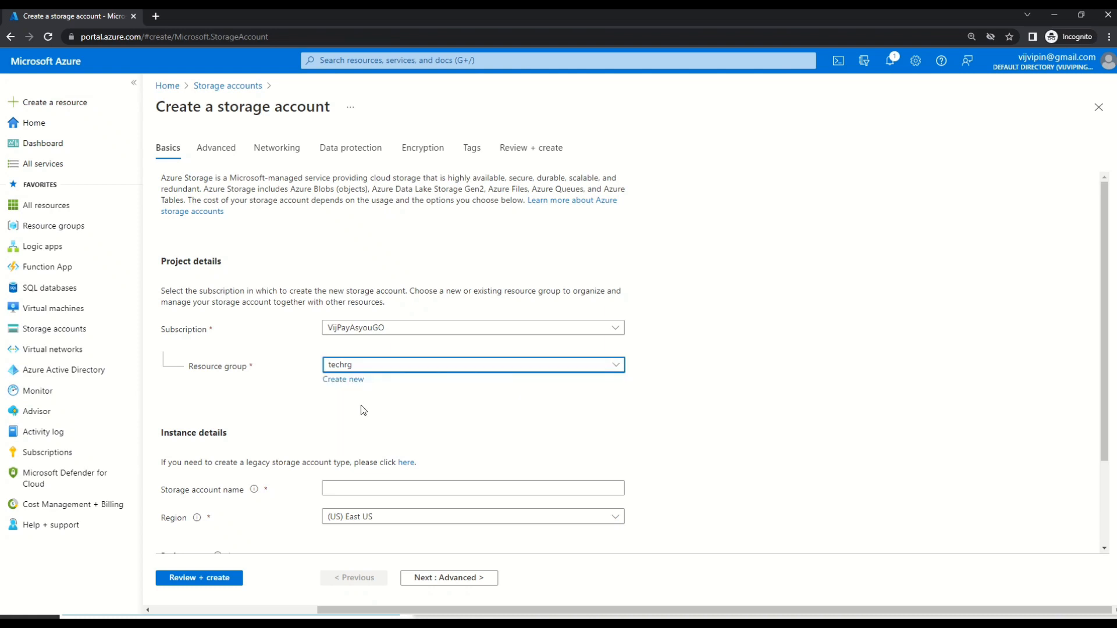
{"action": "left_click", "coordinate": [346, 380]}
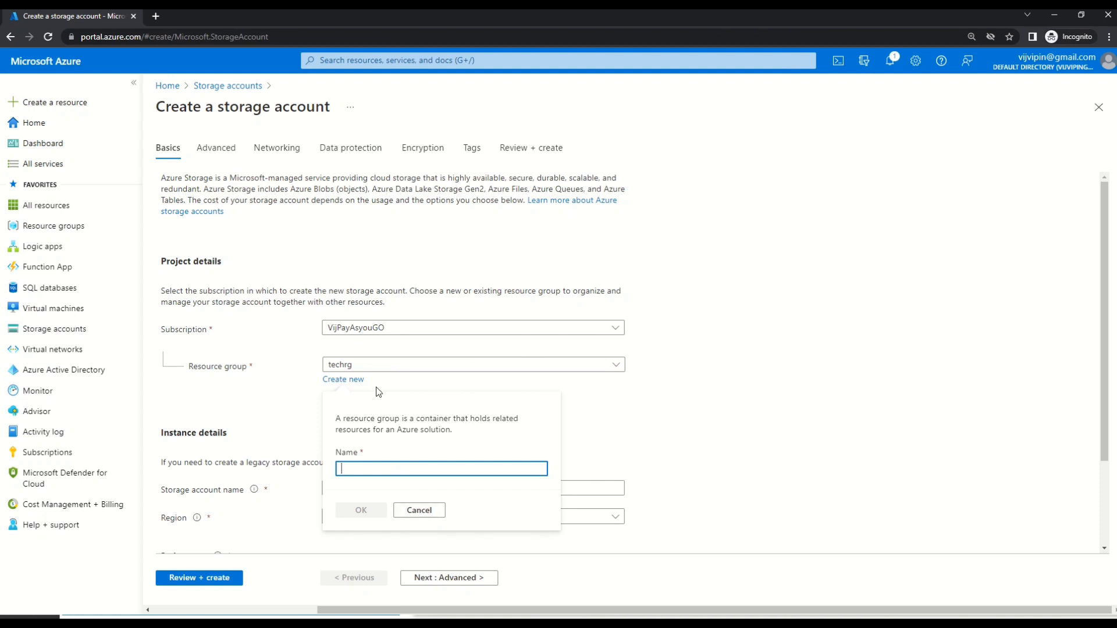
{"action": "left_click", "coordinate": [595, 414]}
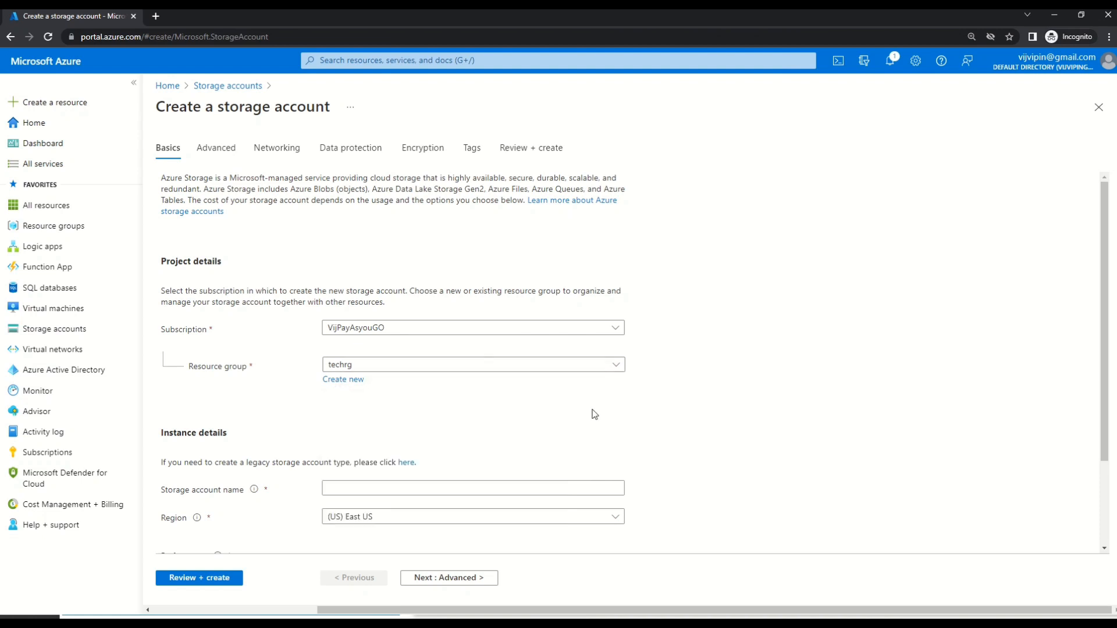
Name the storage account techstoragevipin and set its region to (Asia Pacific) East Asia.
{"action": "scroll", "coordinate": [519, 432], "scroll_direction": "down", "scroll_amount": 2}
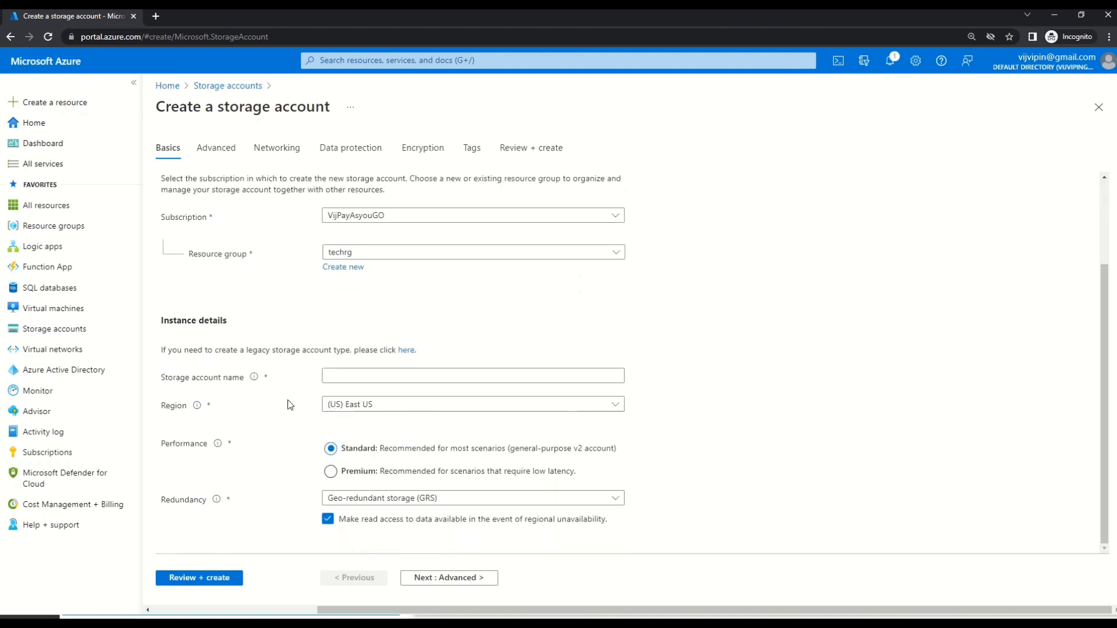
{"action": "left_click", "coordinate": [354, 374]}
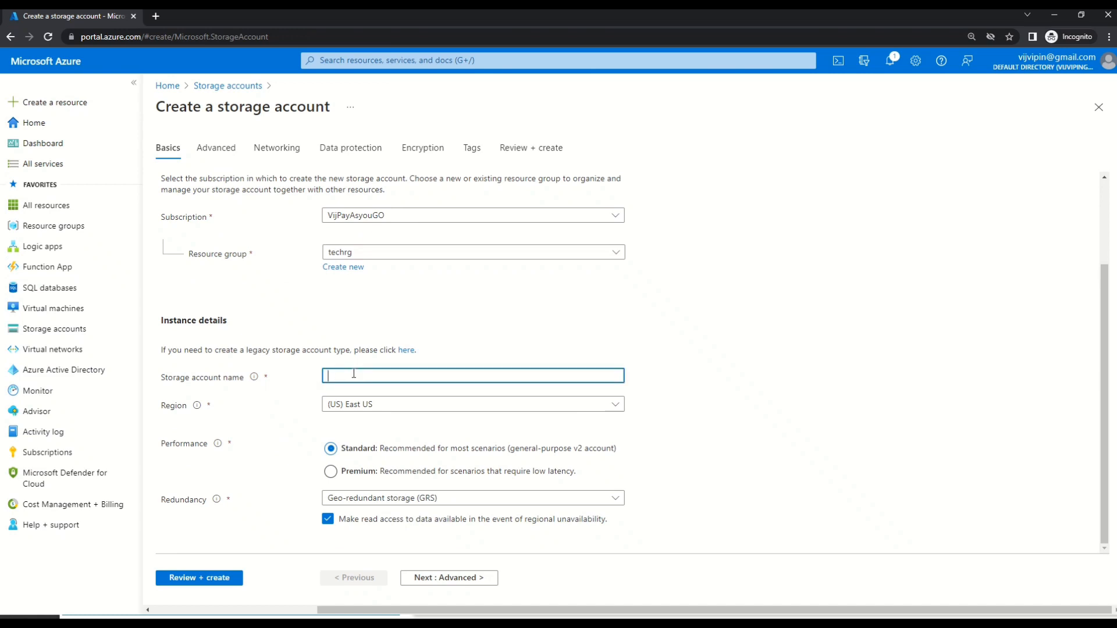
{"action": "type", "text": "techstoragevipin"}
{"action": "left_click", "coordinate": [690, 448]}
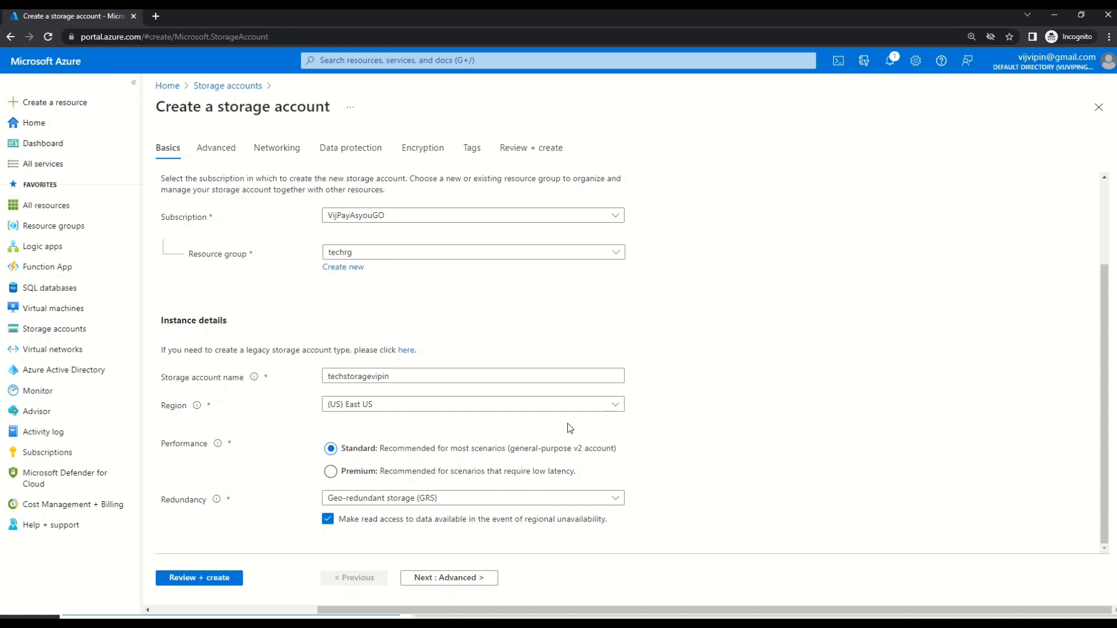
{"action": "left_click", "coordinate": [416, 411]}
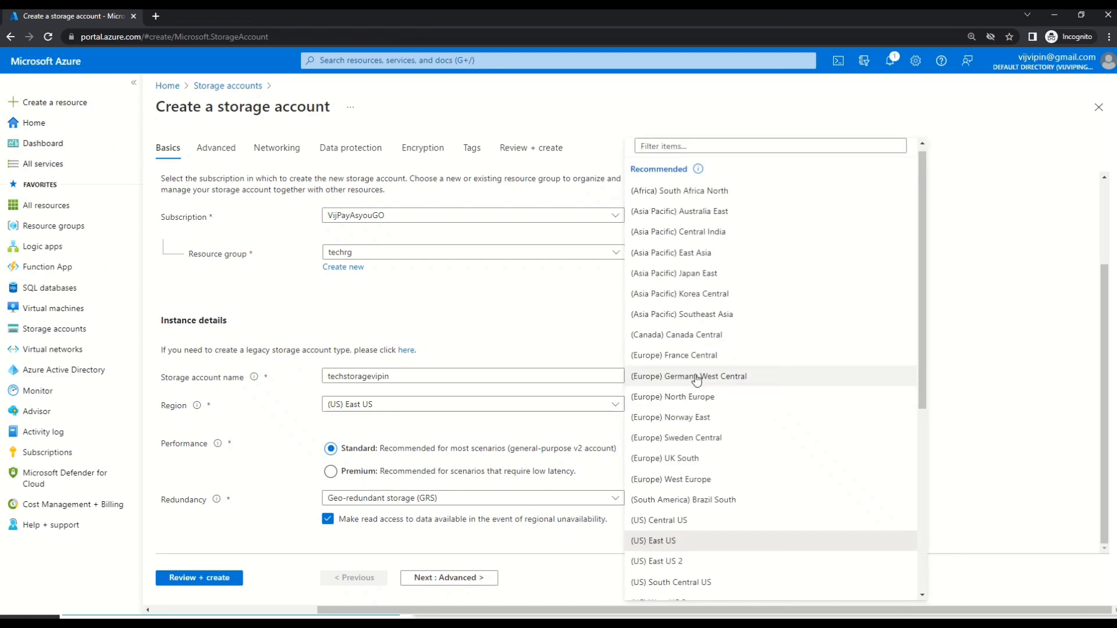
{"action": "left_click", "coordinate": [706, 252]}
{"action": "left_click", "coordinate": [602, 418]}
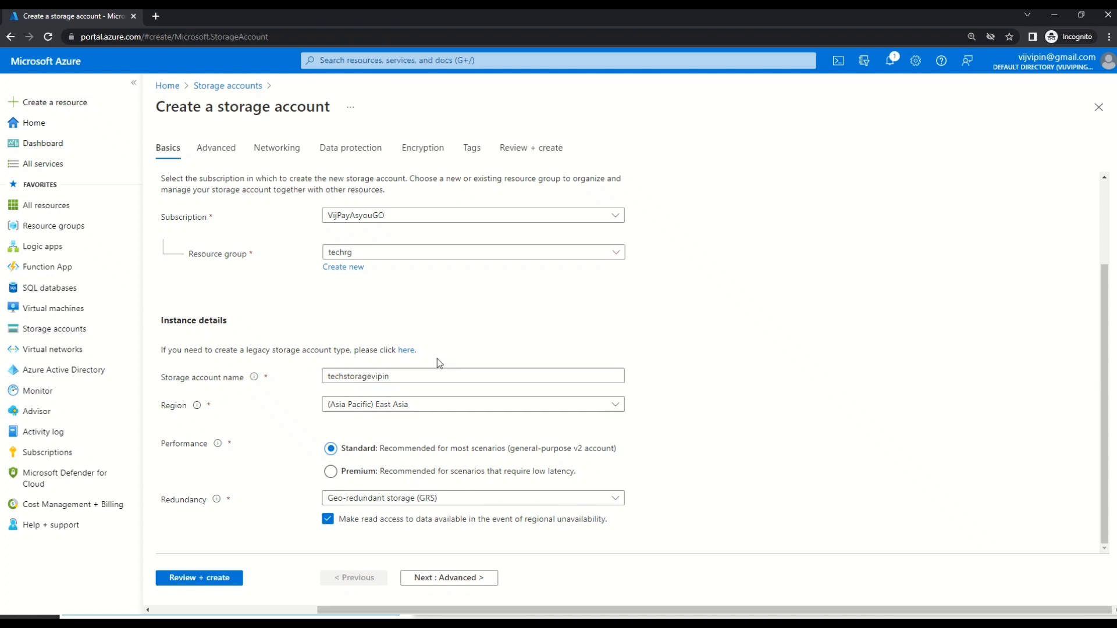
Keep the default advanced, networking, data protection, encryption and tag settings, review the configuration summary, and create the storage account.
{"action": "left_click", "coordinate": [471, 582]}
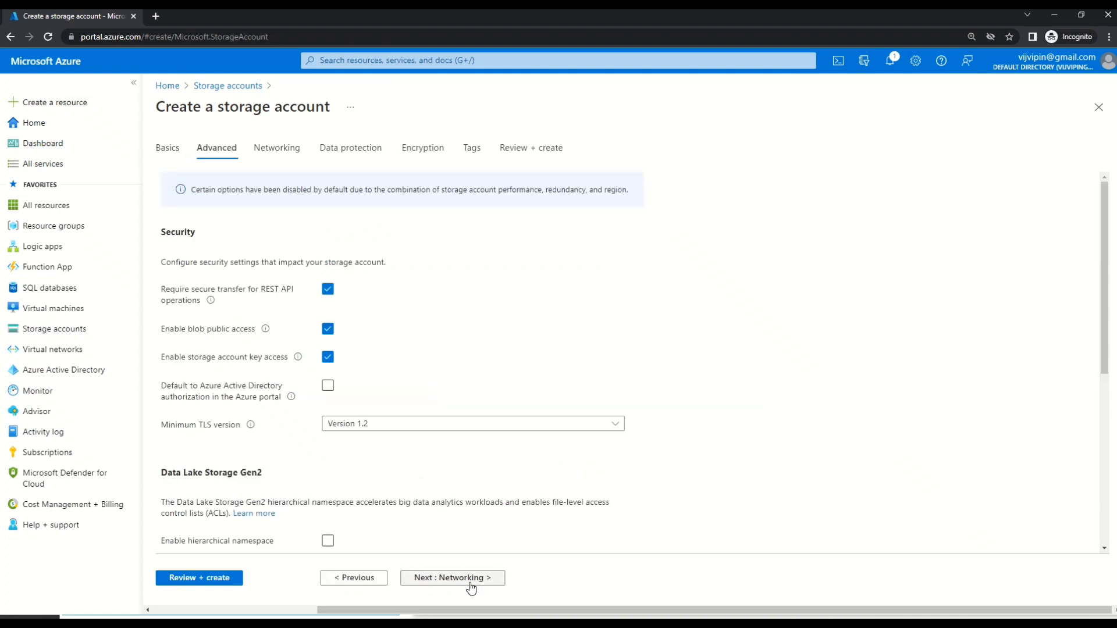
{"action": "left_click", "coordinate": [471, 582]}
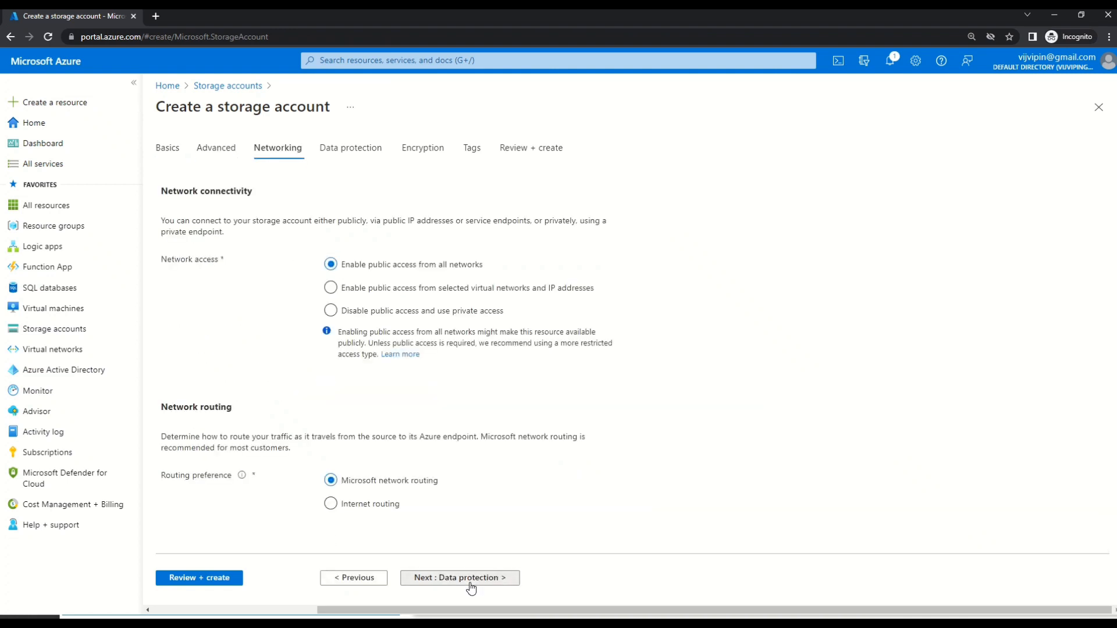
{"action": "left_click", "coordinate": [471, 582]}
{"action": "left_click", "coordinate": [471, 582]}
{"action": "left_click", "coordinate": [471, 581]}
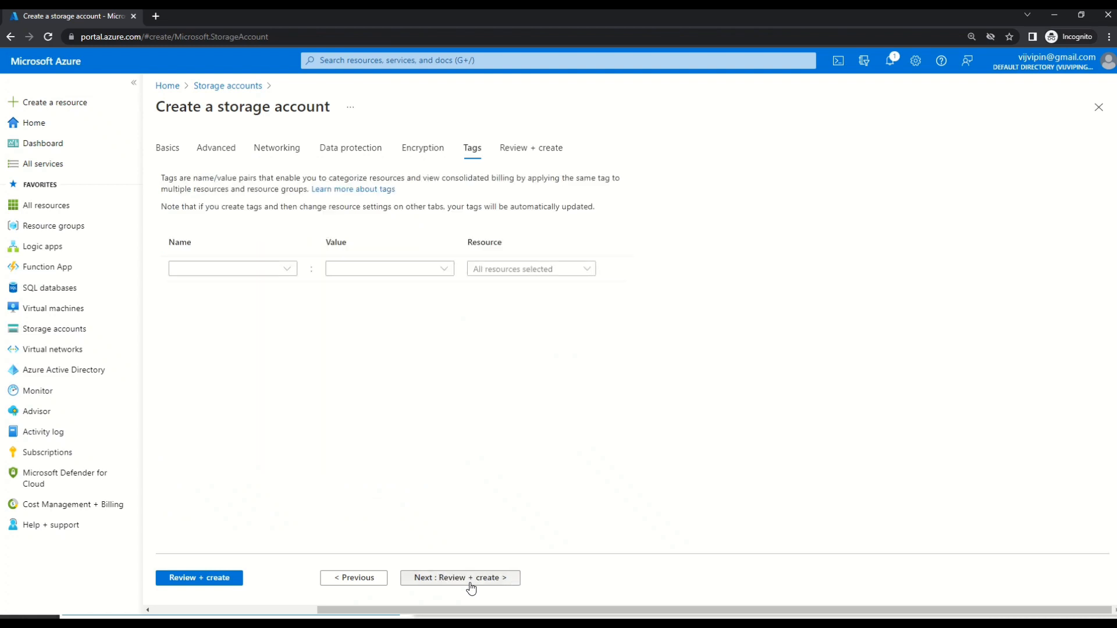
{"action": "left_click", "coordinate": [471, 581]}
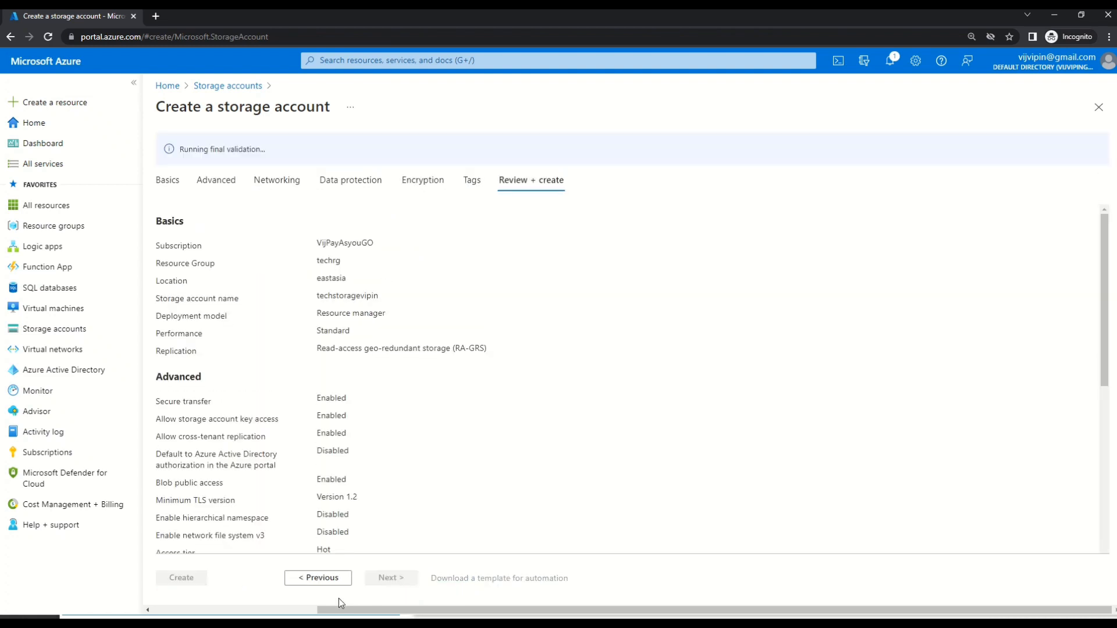
{"action": "scroll", "coordinate": [352, 364], "scroll_direction": "down", "scroll_amount": 7}
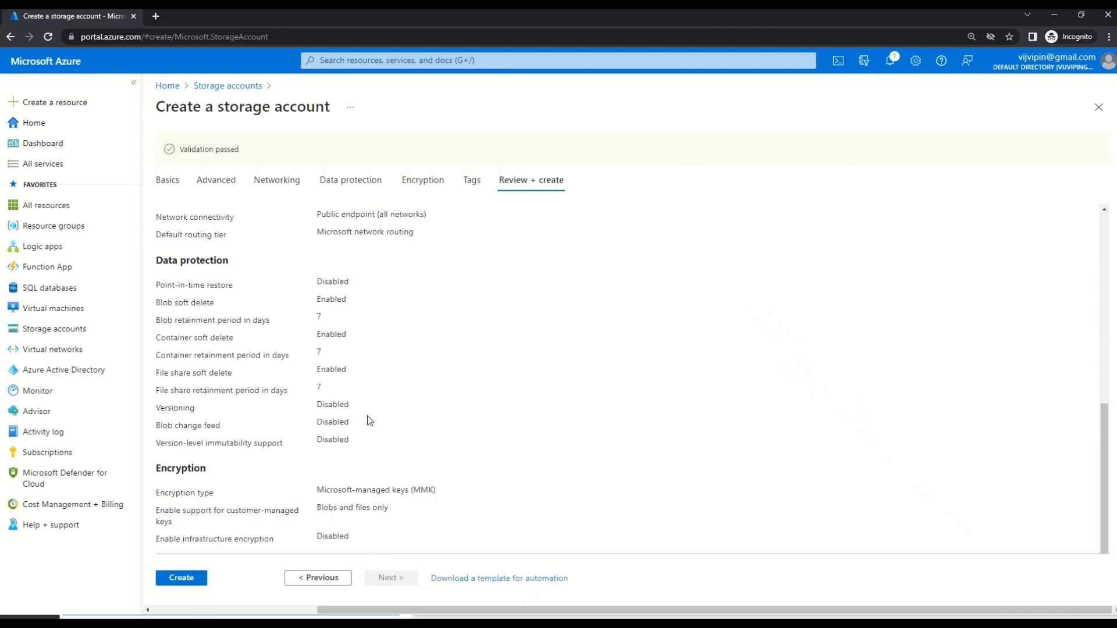
{"action": "left_click", "coordinate": [201, 579]}
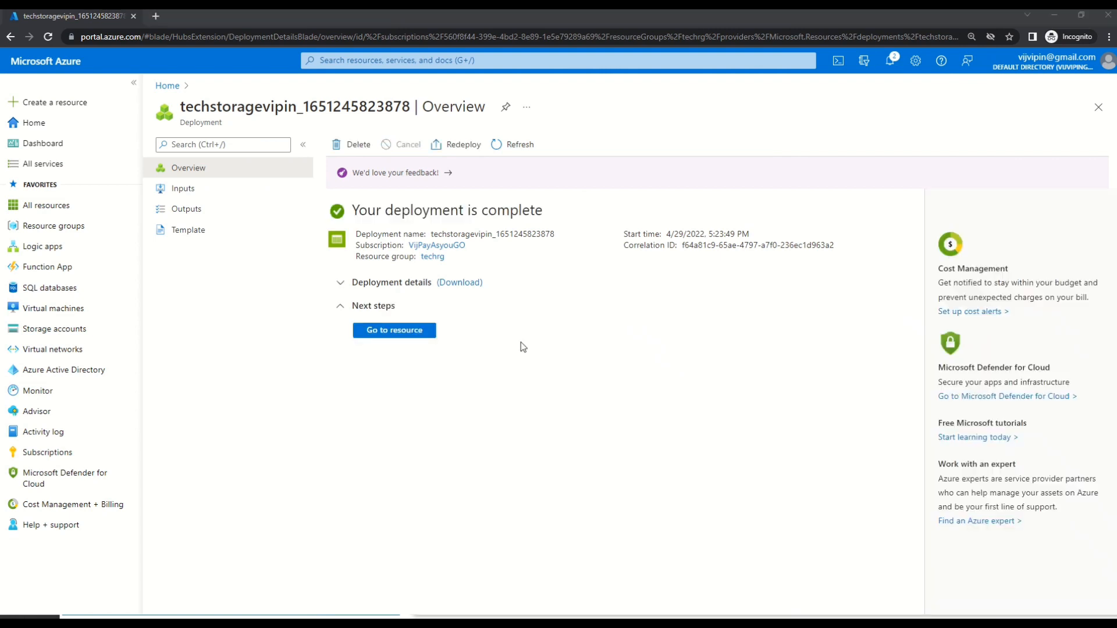
Open the deployed storage account and examine its resource group and location at an enlarged page zoom.
{"action": "left_click", "coordinate": [424, 329]}
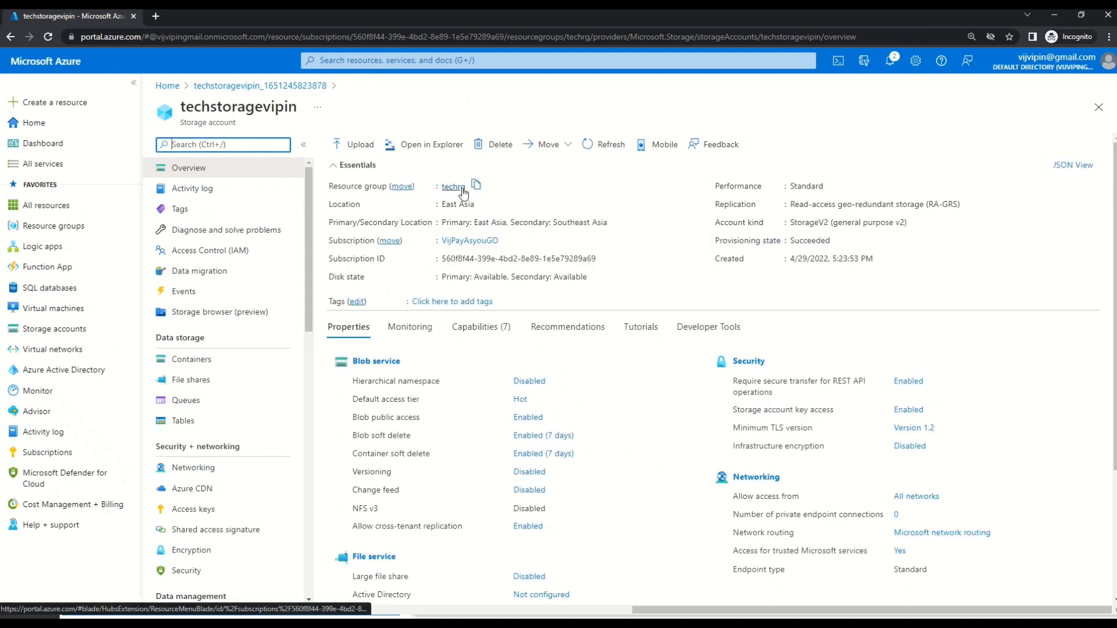
{"action": "key", "text": "ctrl+plus"}
{"action": "key", "text": "ctrl+plus"}
{"action": "scroll", "coordinate": [567, 282], "scroll_direction": "down", "scroll_amount": 1}
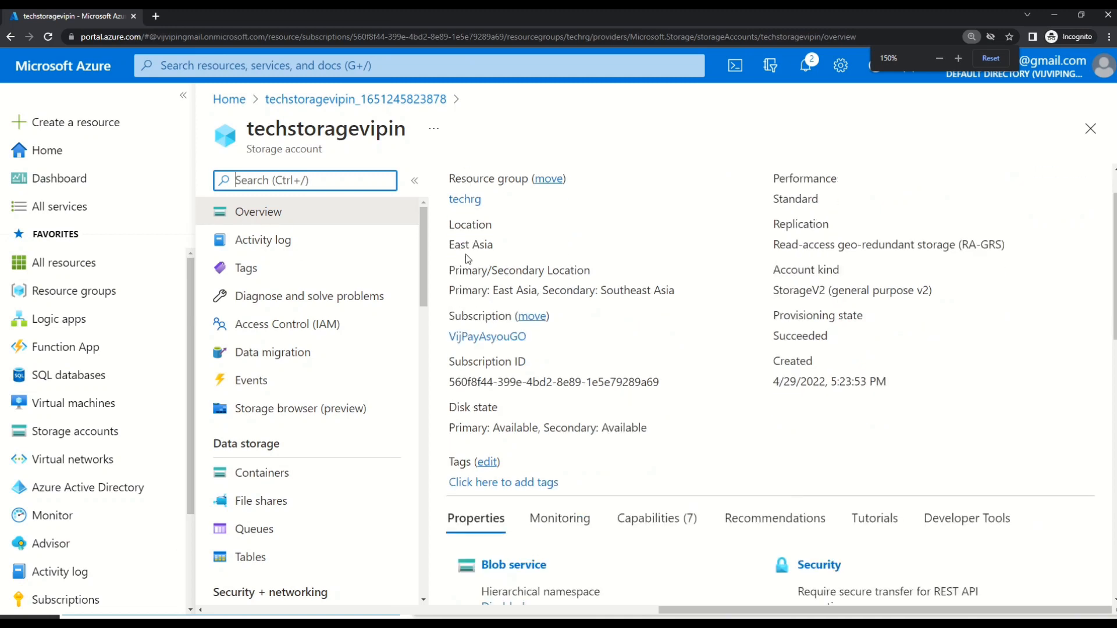
{"action": "scroll", "coordinate": [547, 326], "scroll_direction": "up", "scroll_amount": 1}
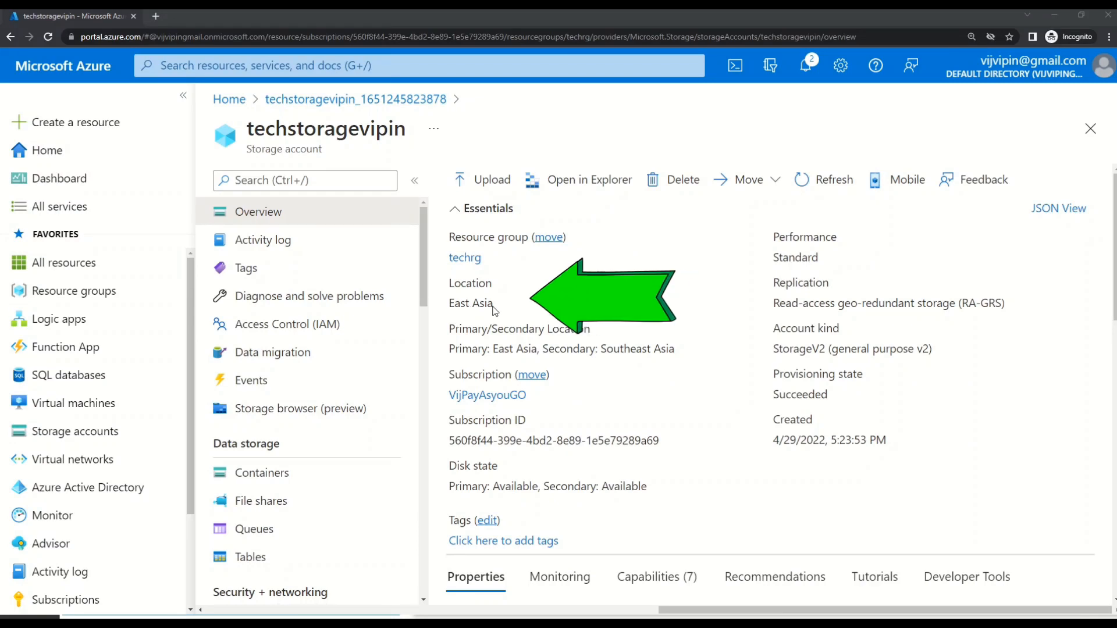
Check techrg's location in the resource groups list on a new browser tab, and compare it with the storage account's location under all resources.
{"action": "left_click_drag", "start_coordinate": [110, 294], "coordinate": [214, 16]}
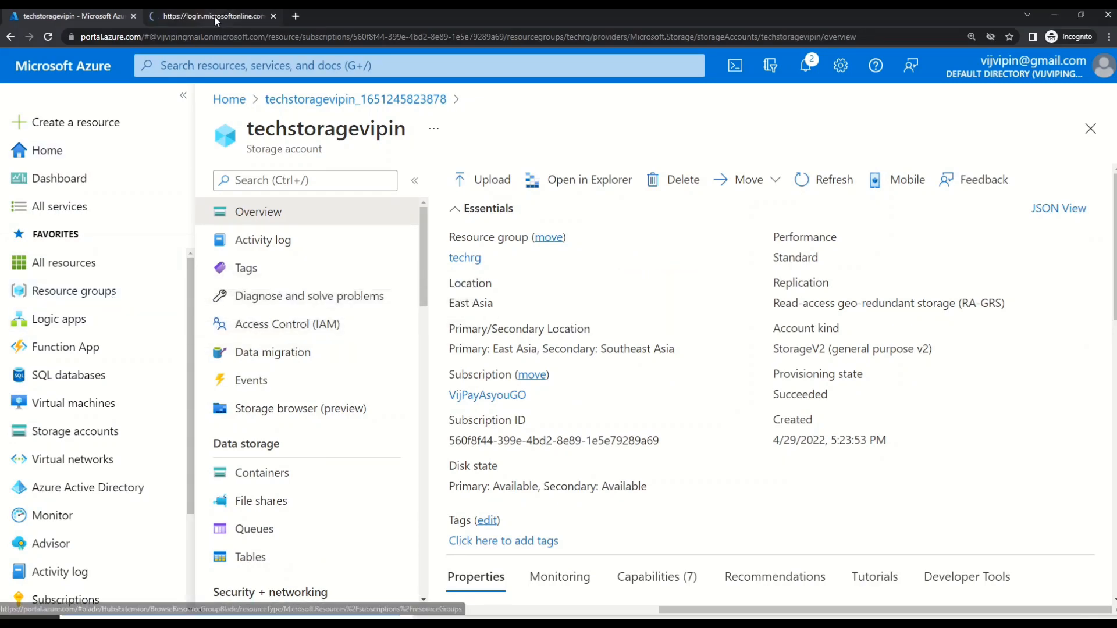
{"action": "left_click", "coordinate": [214, 16]}
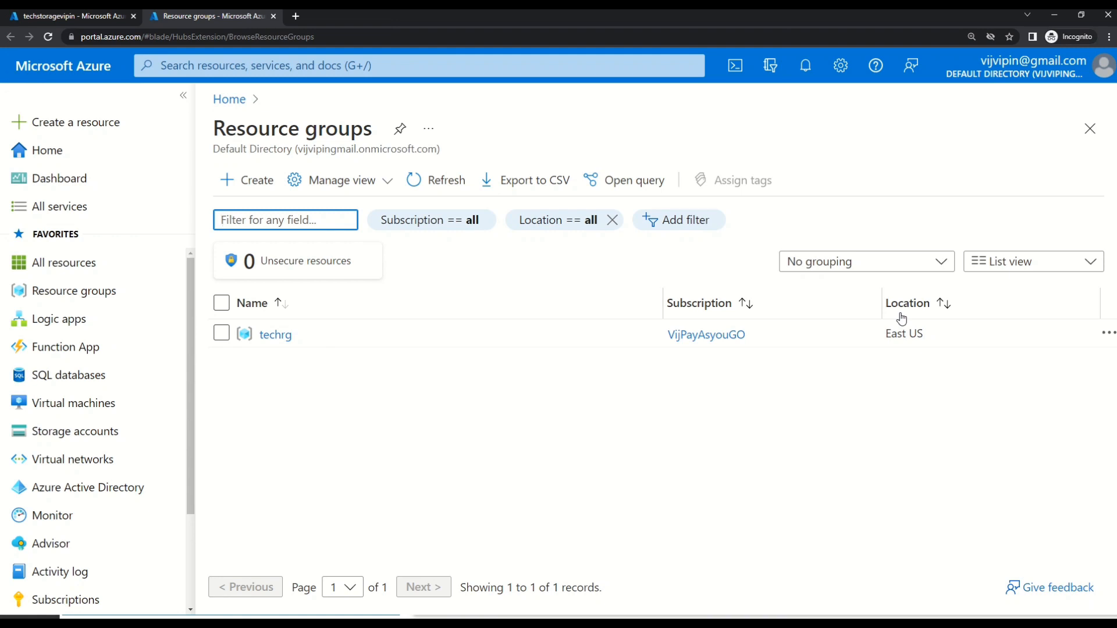
{"action": "left_click", "coordinate": [64, 267]}
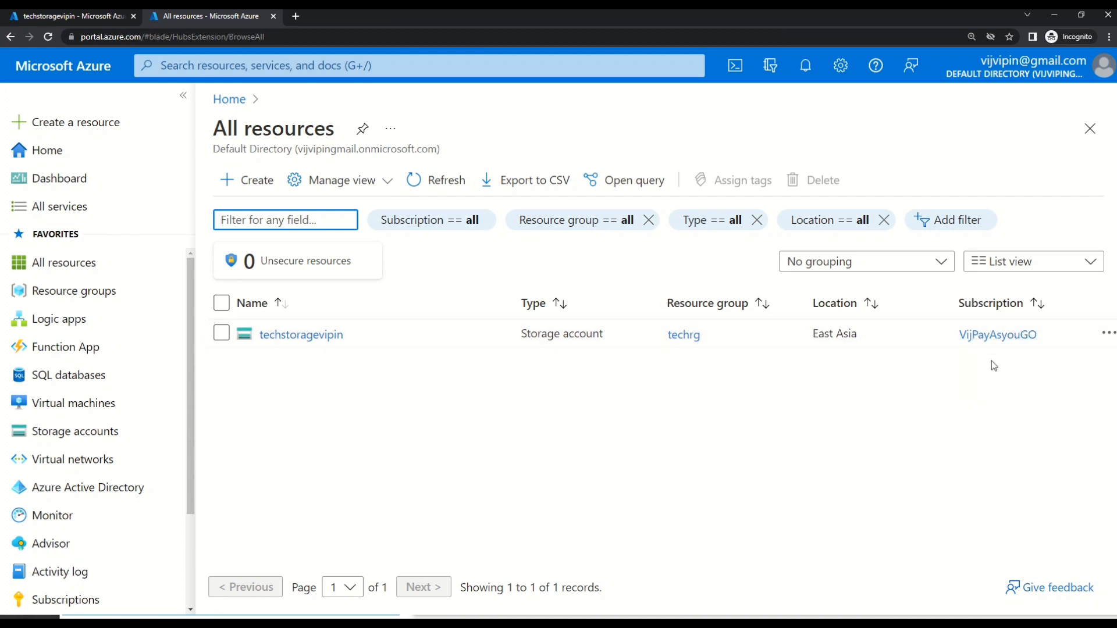
Return to the resource groups list and examine the location of each group in the subscription.
{"action": "left_click", "coordinate": [570, 445]}
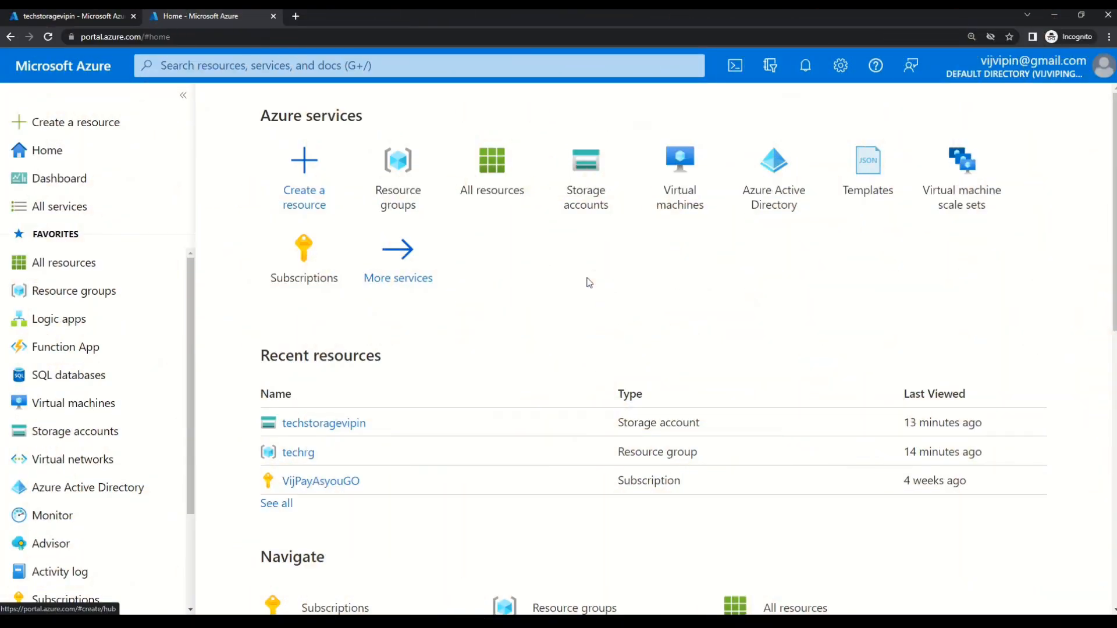
{"action": "left_click", "coordinate": [129, 302]}
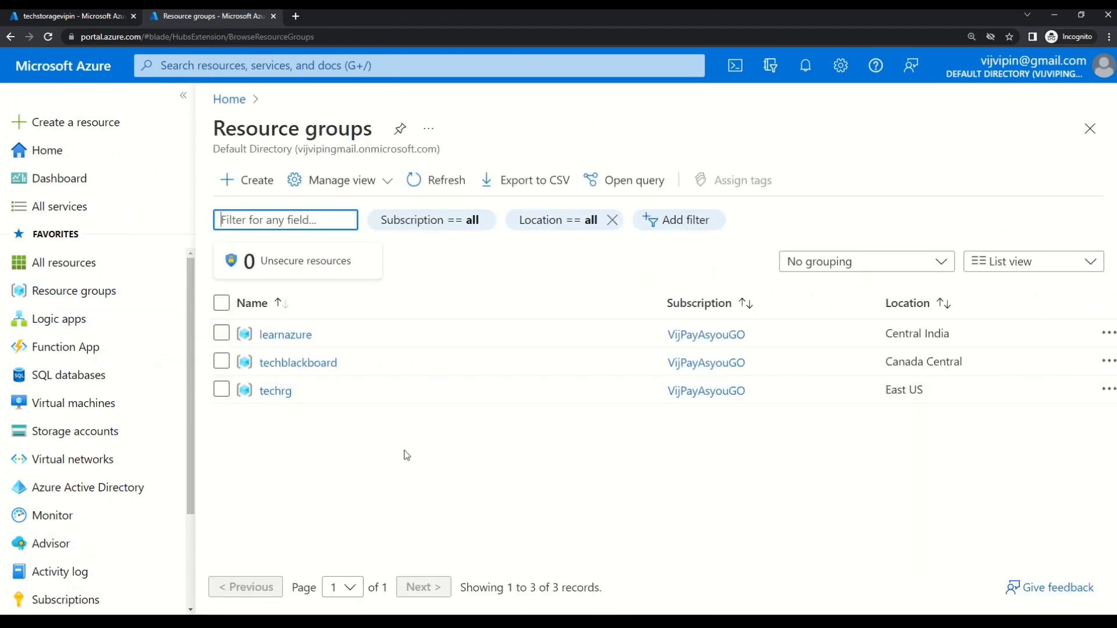